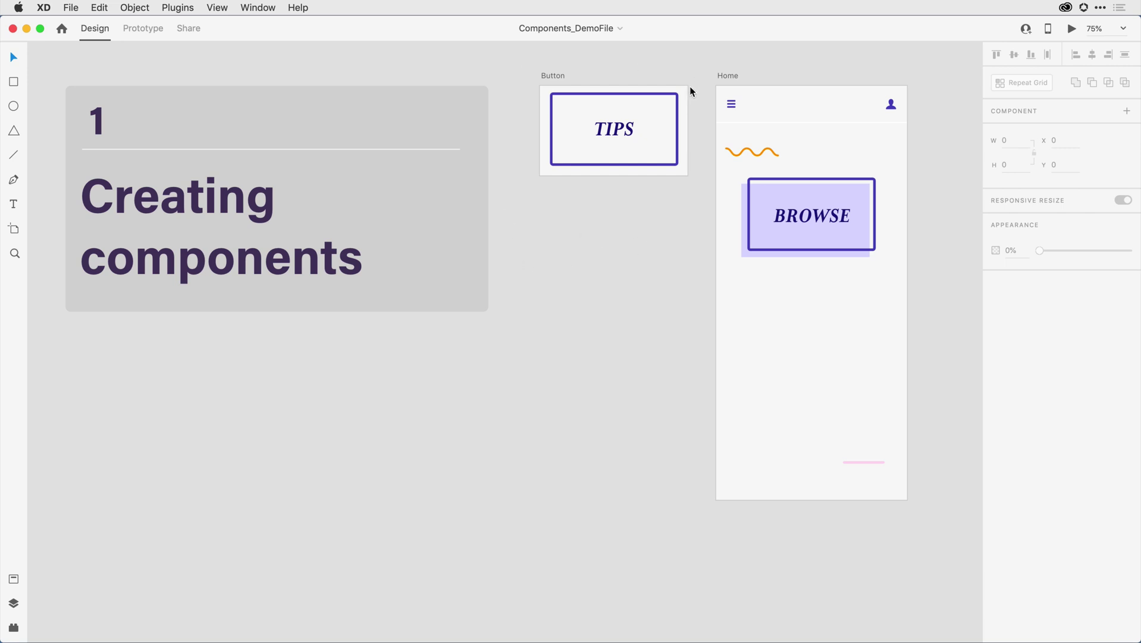
Select the TIPS label and list the Button artboard's Tips, Border and Background layers.
left_click(630, 134)
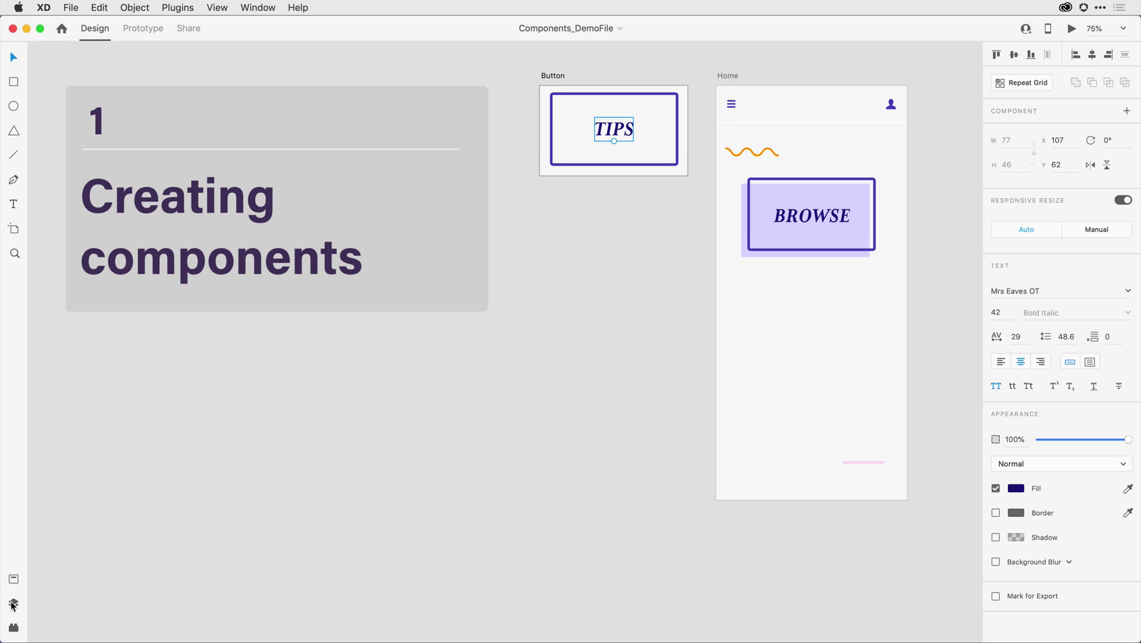
left_click(12, 604)
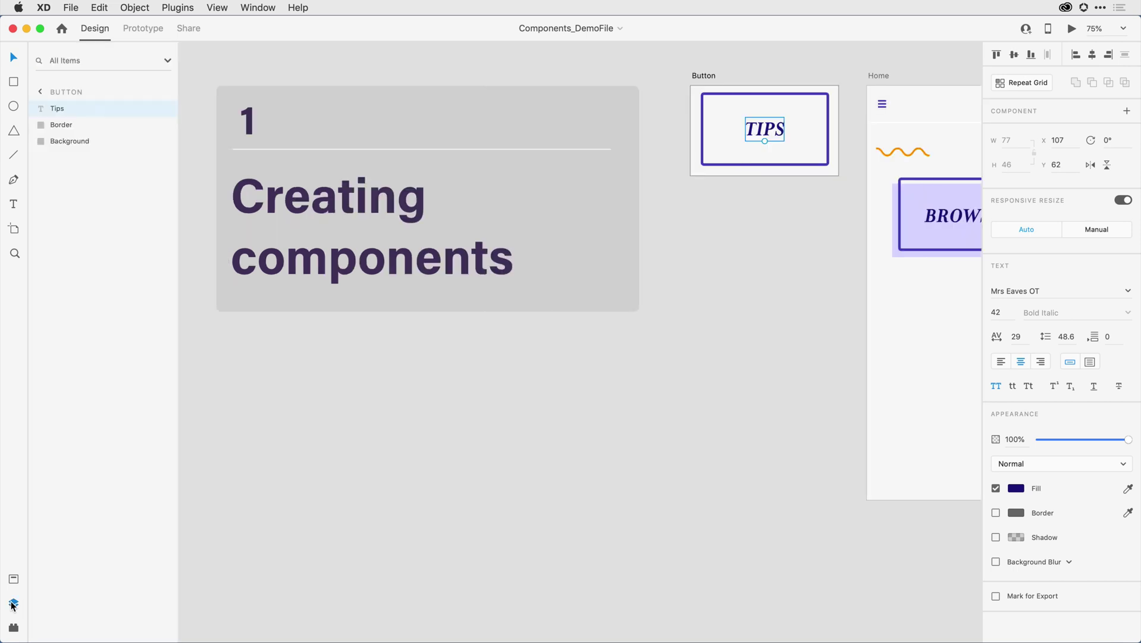
mouse_move(89, 141)
left_click_drag(800, 348, 563, 363)
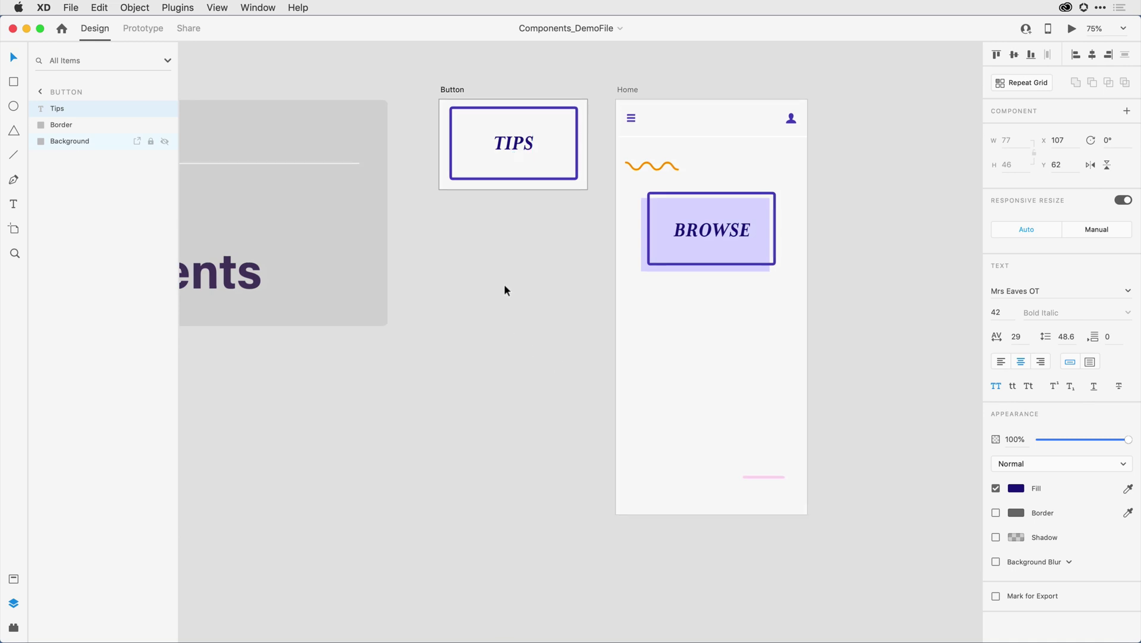
scroll(504, 291, "up", 3)
scroll(504, 290, "up", 2)
scroll(504, 290, "up", 2)
scroll(504, 291, "right", 1)
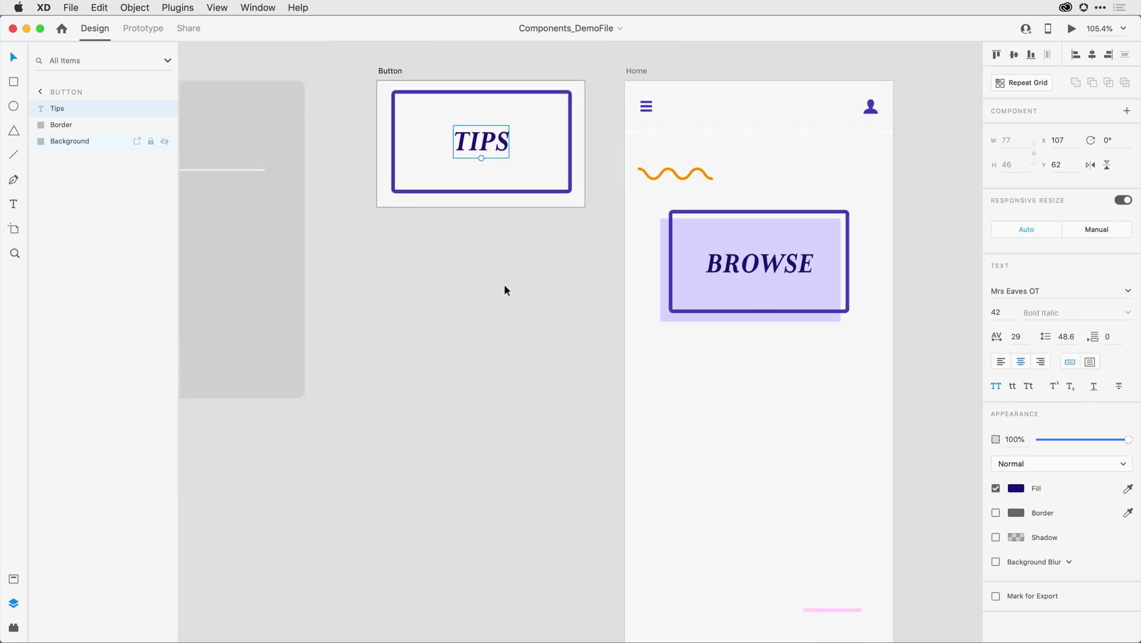
scroll(504, 291, "right", 1)
scroll(504, 290, "right", 1)
scroll(504, 290, "down", 2)
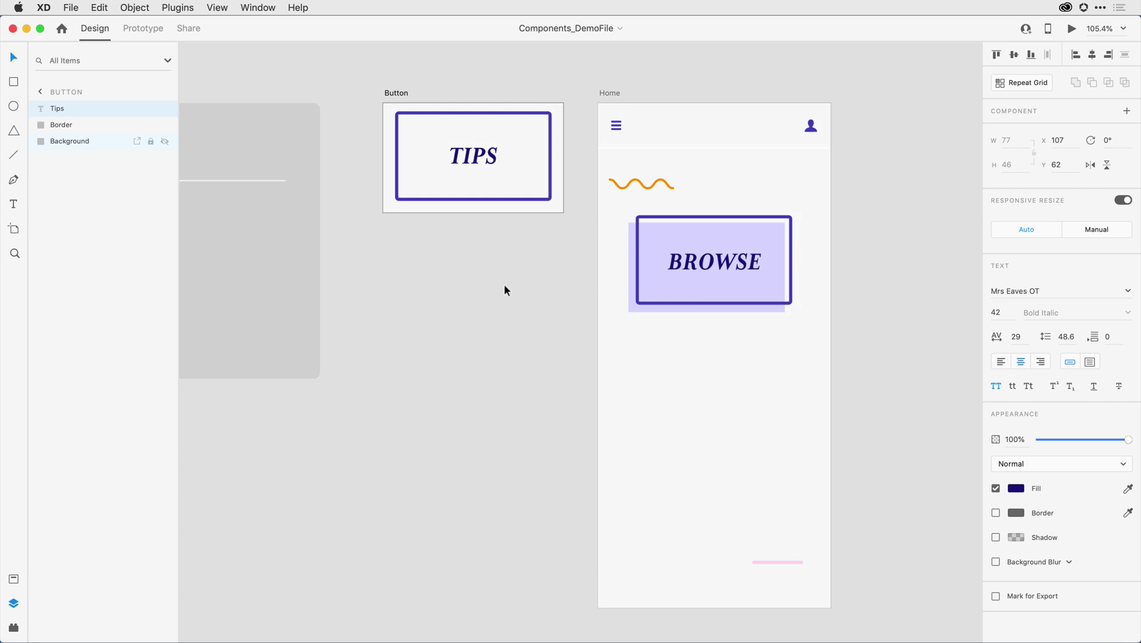
scroll(504, 291, "left", 1)
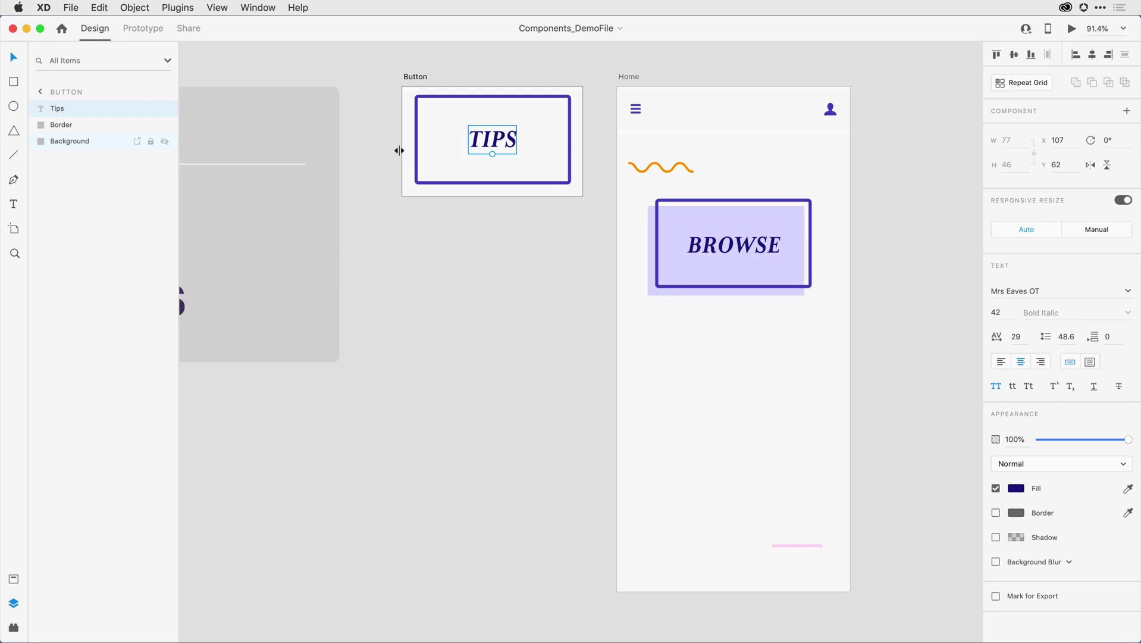
left_click_drag(370, 75, 585, 218)
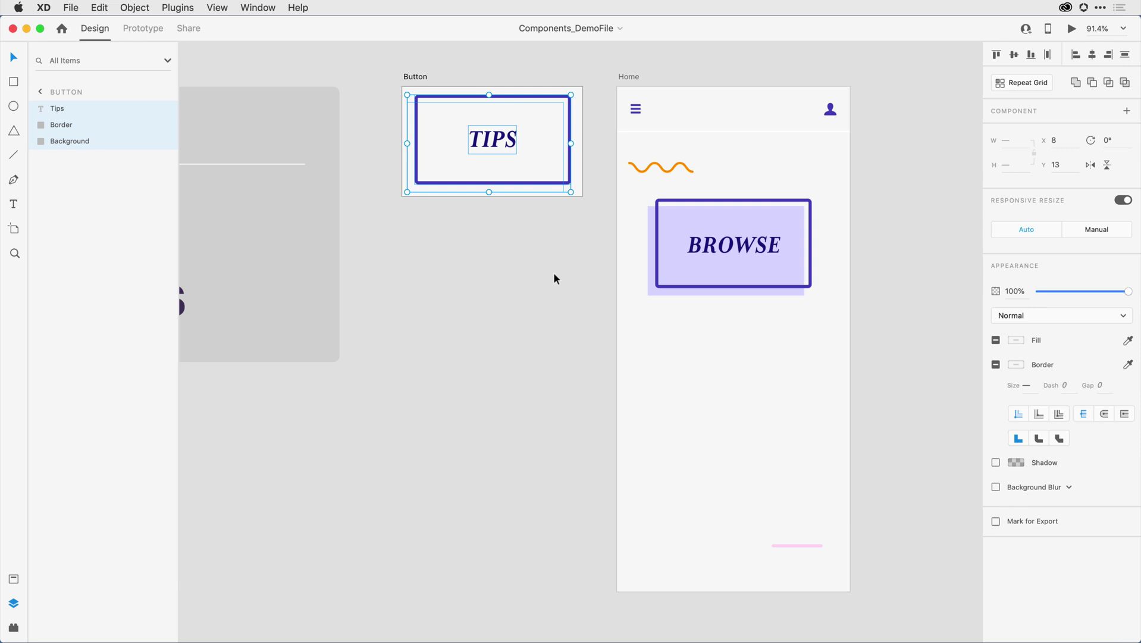
left_click(135, 7)
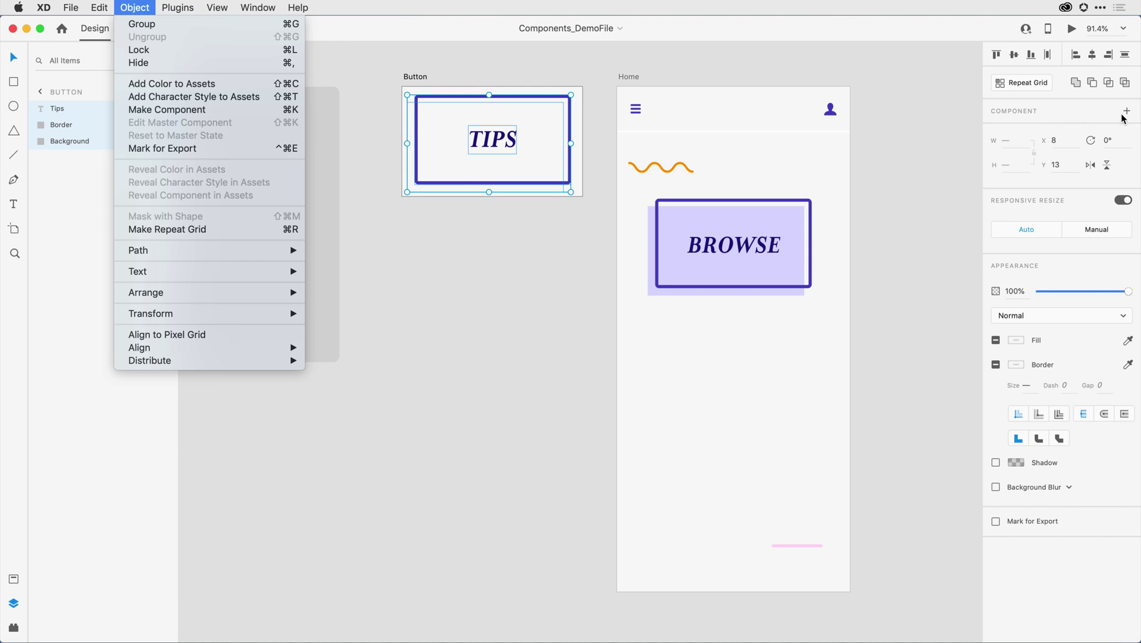
left_click(545, 280)
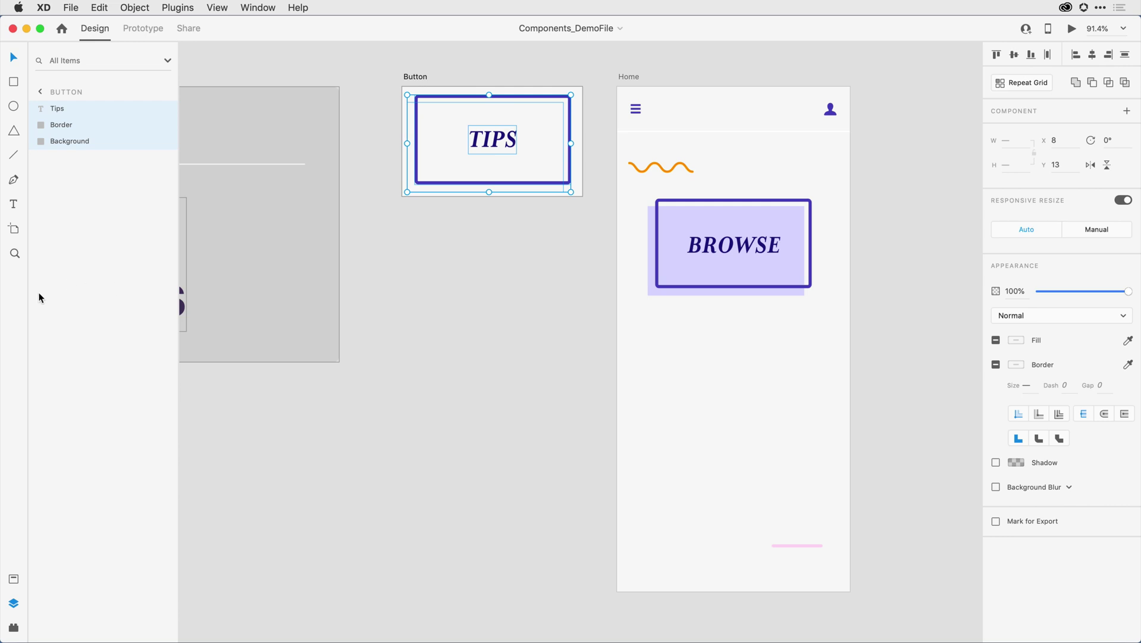
Add the TIPS button as a component in Assets and rename Component 54 to 'Btn Default'.
left_click(13, 580)
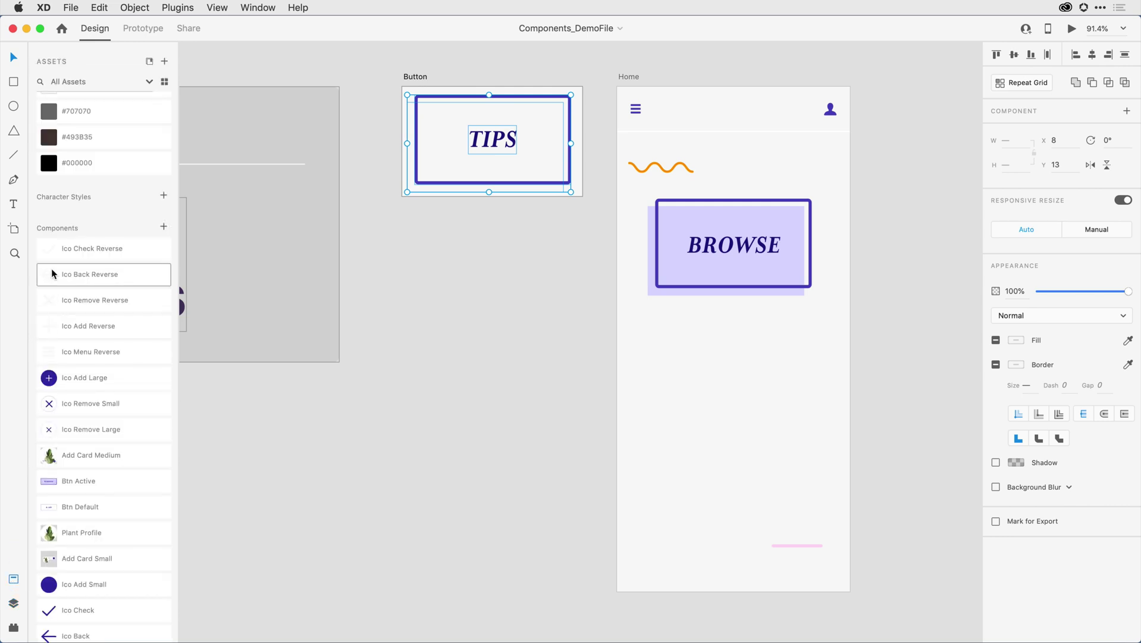
left_click(165, 230)
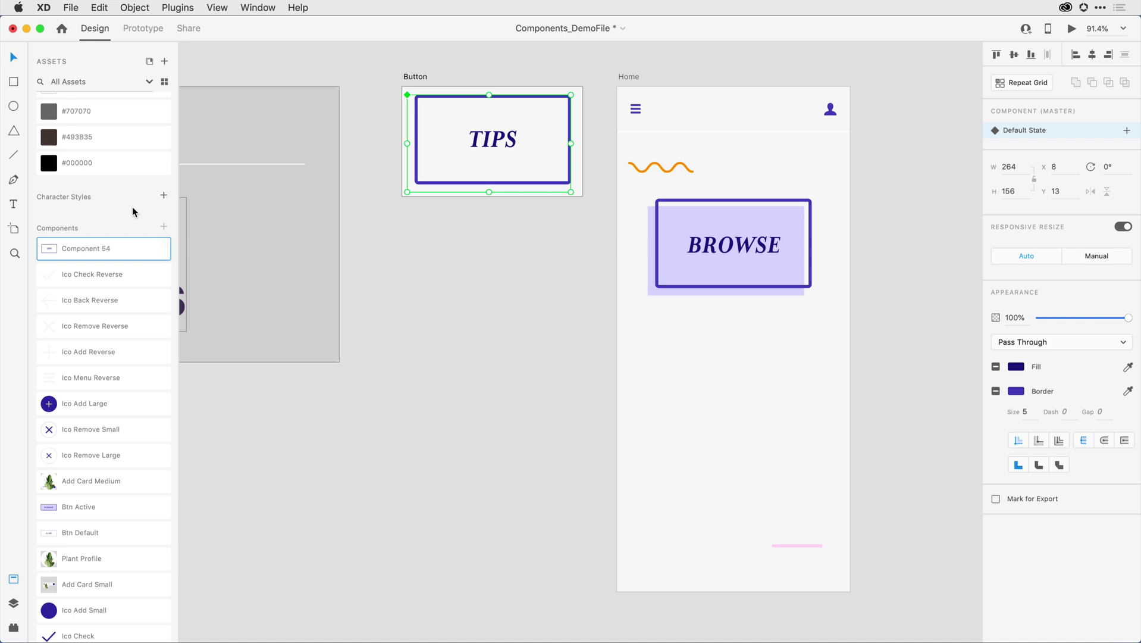
double_click(99, 248)
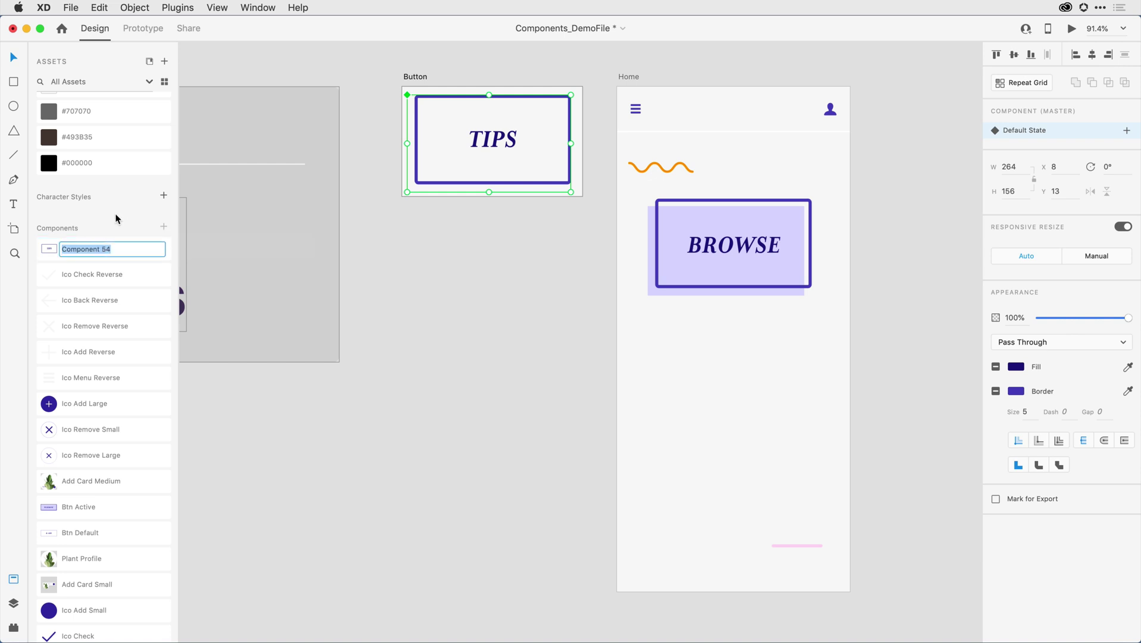
type("Btn")
type(" Defa")
type("ult")
key("Return")
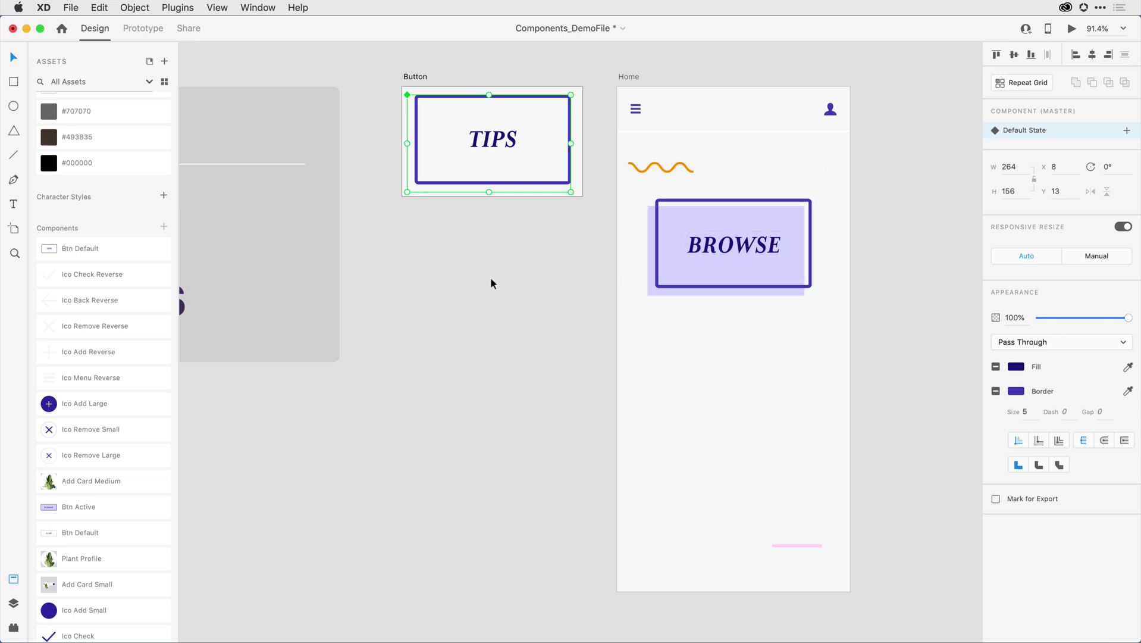
Place a Btn Default instance below BROWSE on Home, then Alt-drag a duplicate beneath it.
left_click_drag(70, 248, 754, 352)
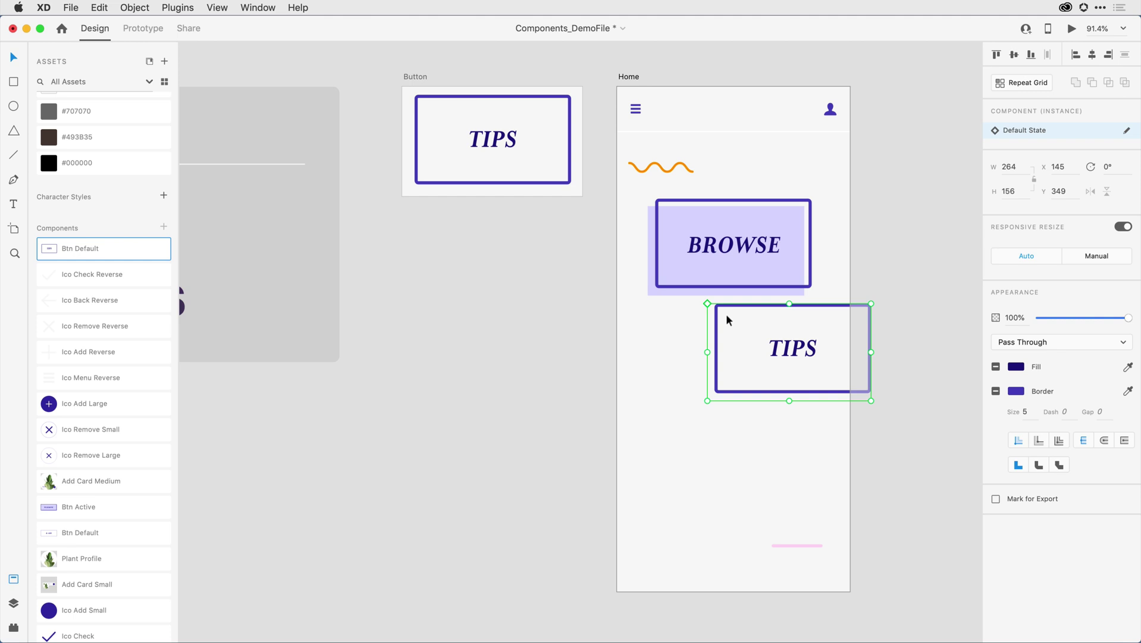
left_click_drag(726, 309, 666, 323)
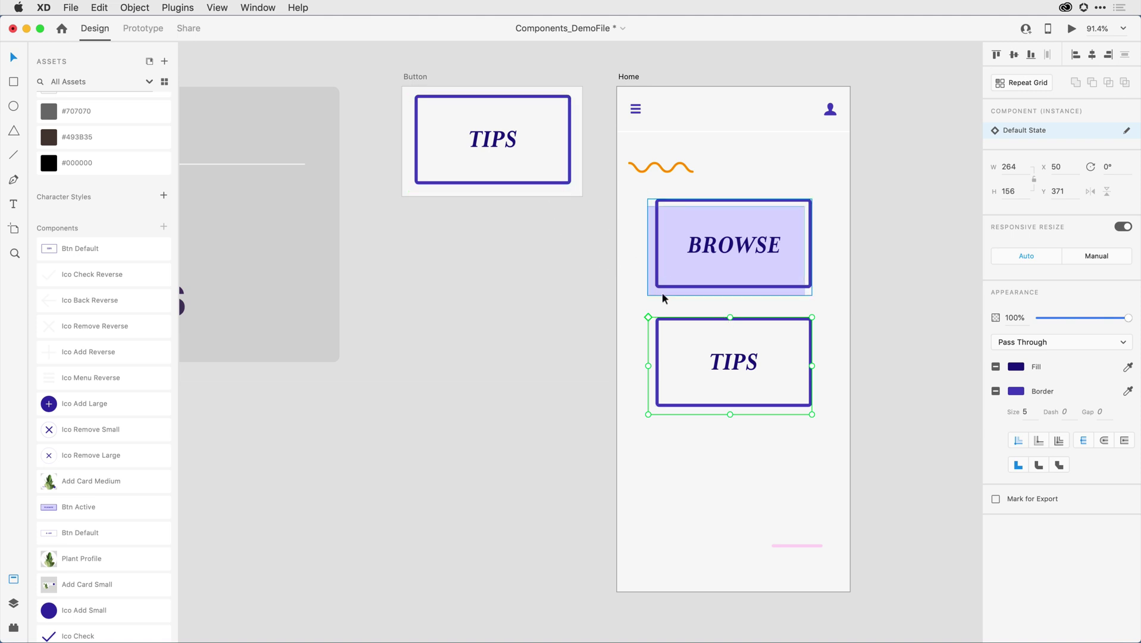
key("alt")
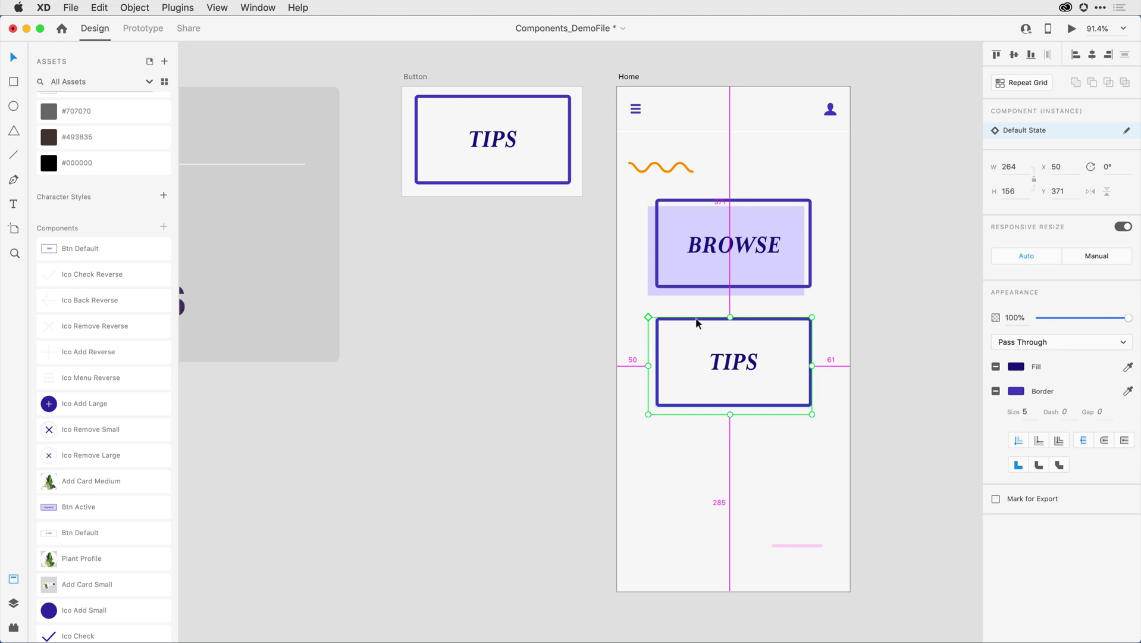
left_click_drag(696, 323, 696, 438)
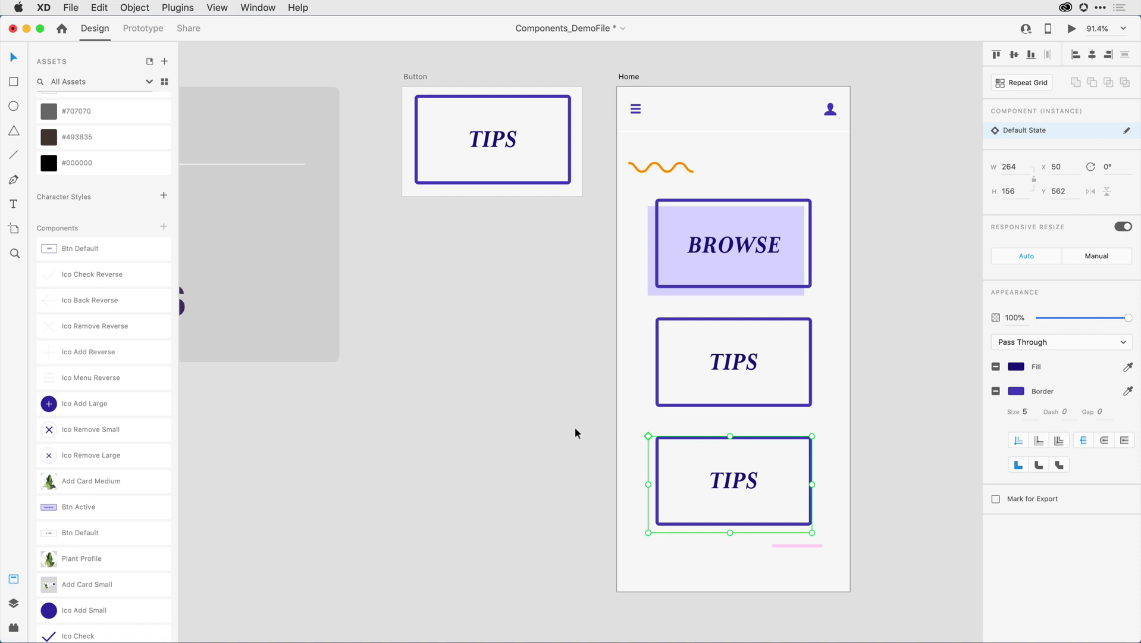
left_click(453, 101)
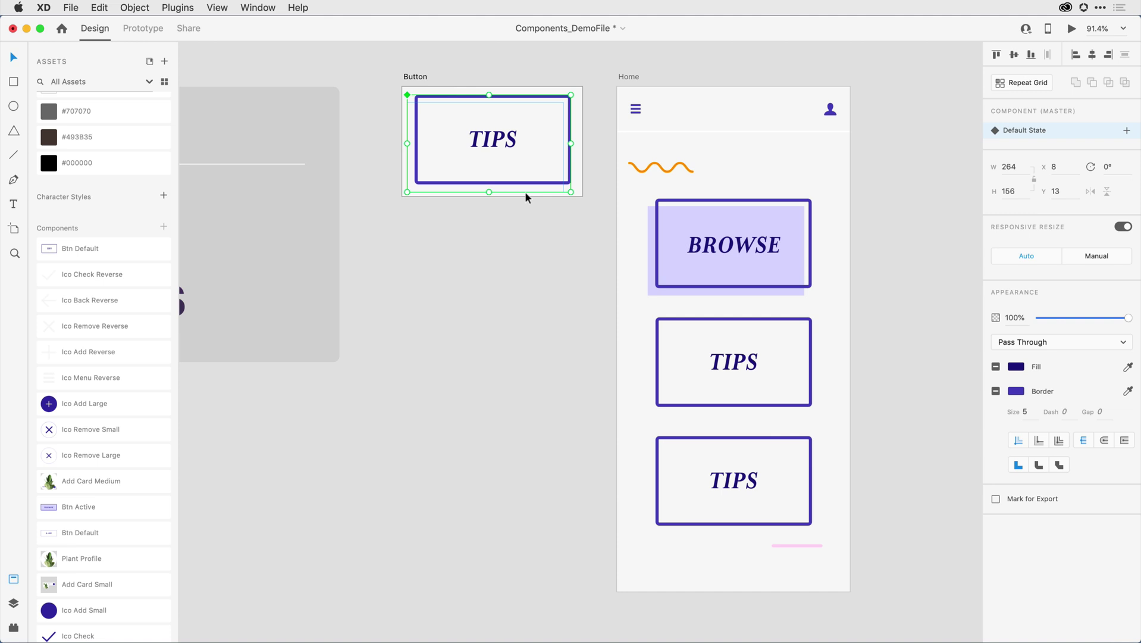
left_click(692, 323)
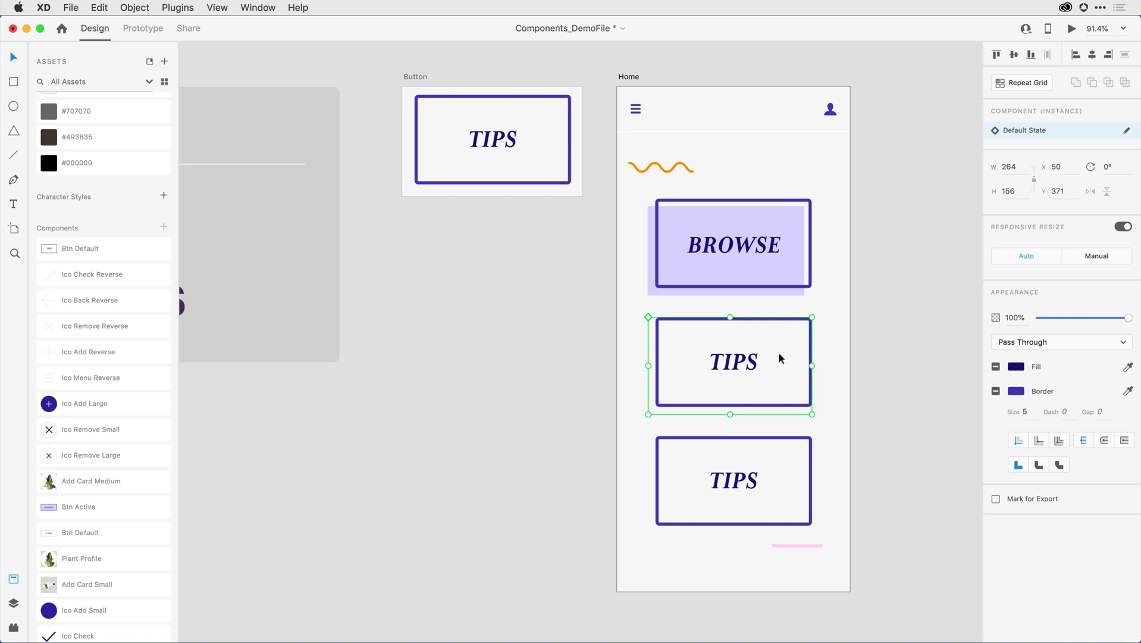
Relabel the middle TIPS instance as PLANTS and reselect that instance.
key("Escape")
left_click(764, 360)
double_click(735, 364)
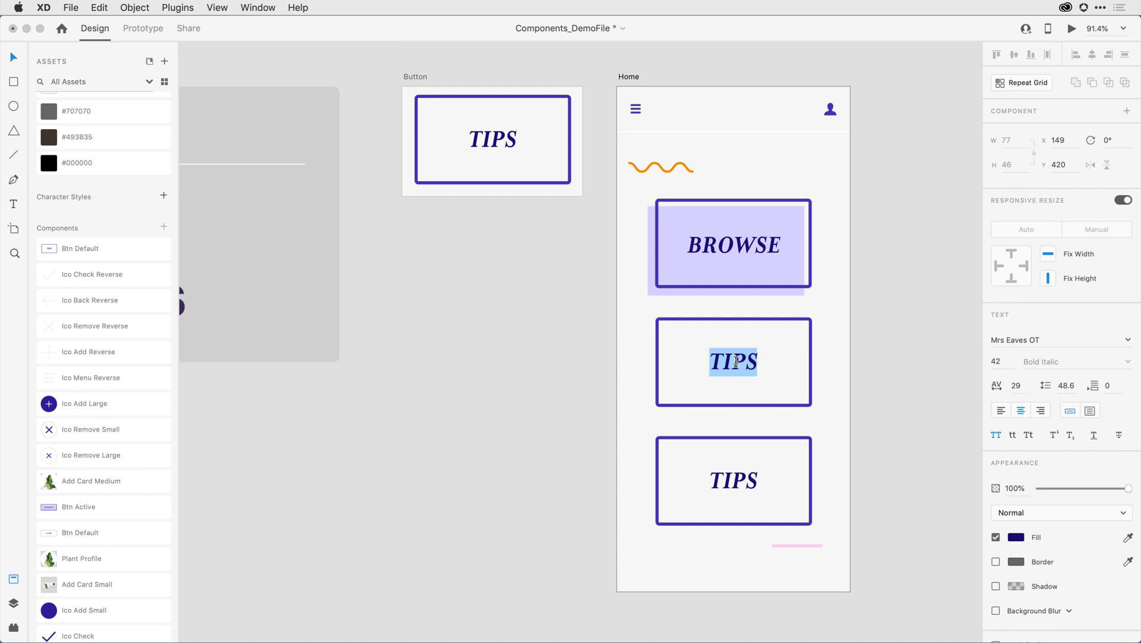
type("PLANTS")
key("Escape")
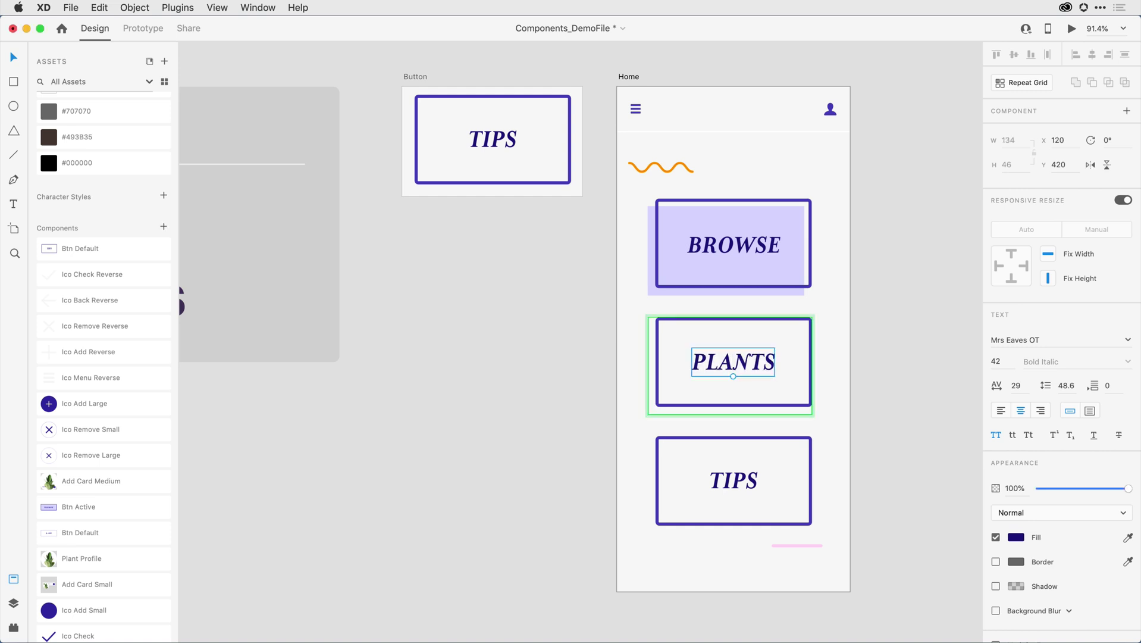
left_click(833, 384)
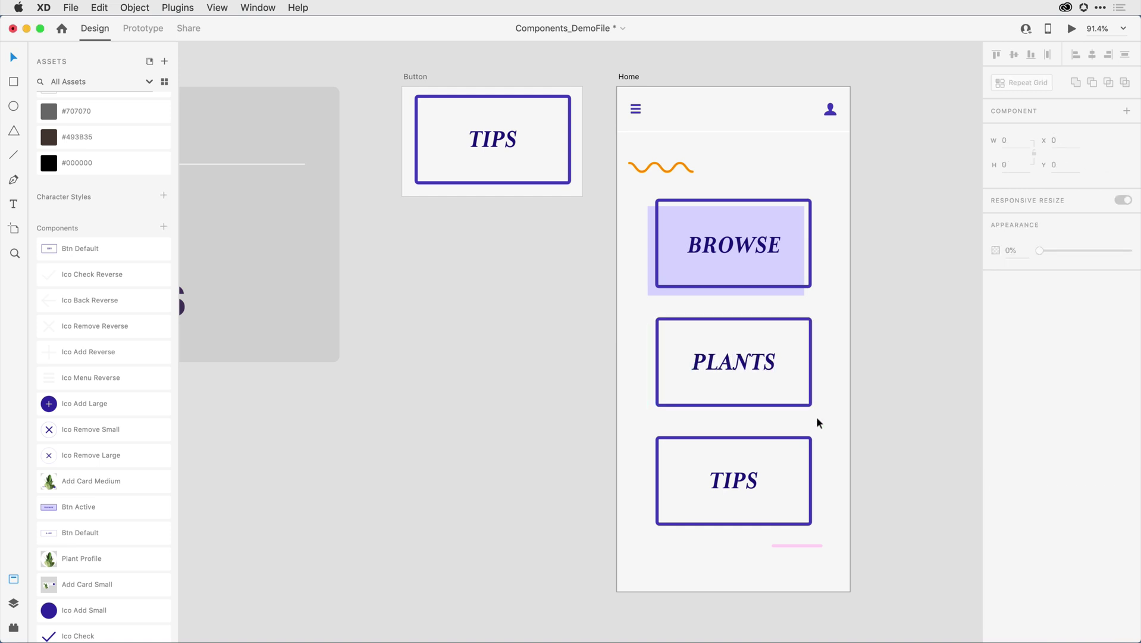
left_click(746, 373)
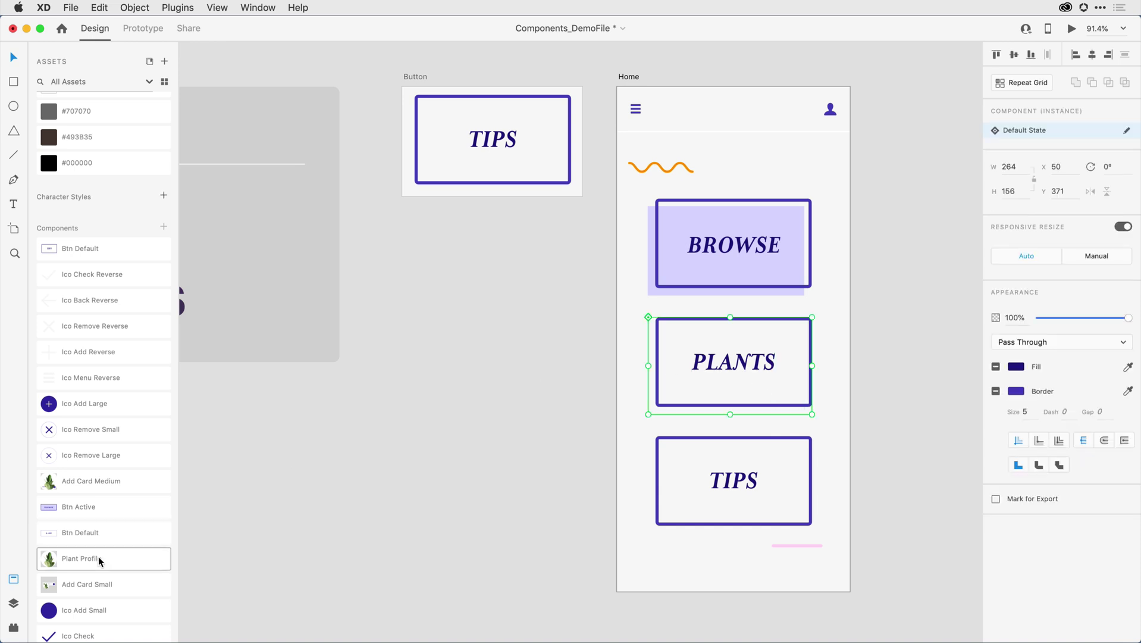
Eyedrop the BROWSE button's lavender into the PLANTS instance's Background layer.
left_click(14, 603)
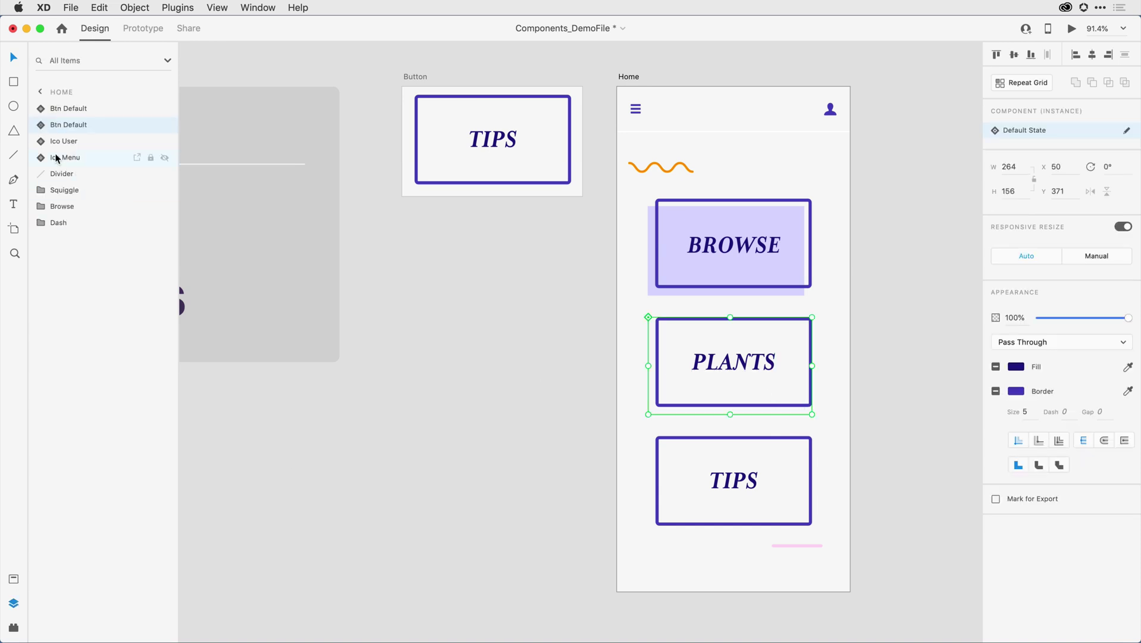
left_click(39, 126)
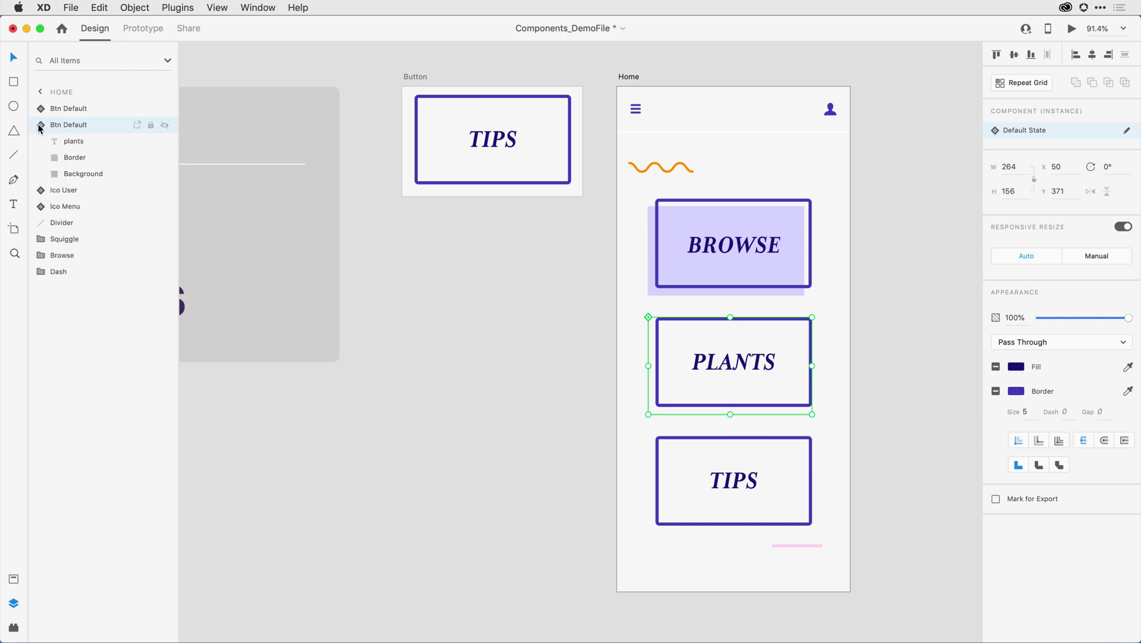
left_click(88, 175)
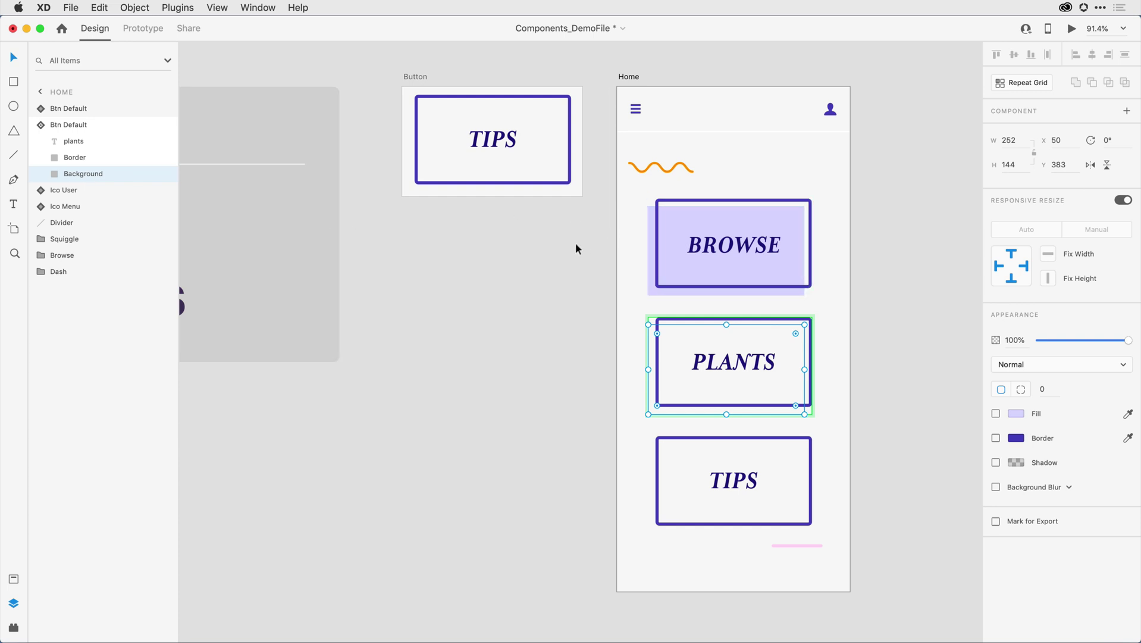
key("i")
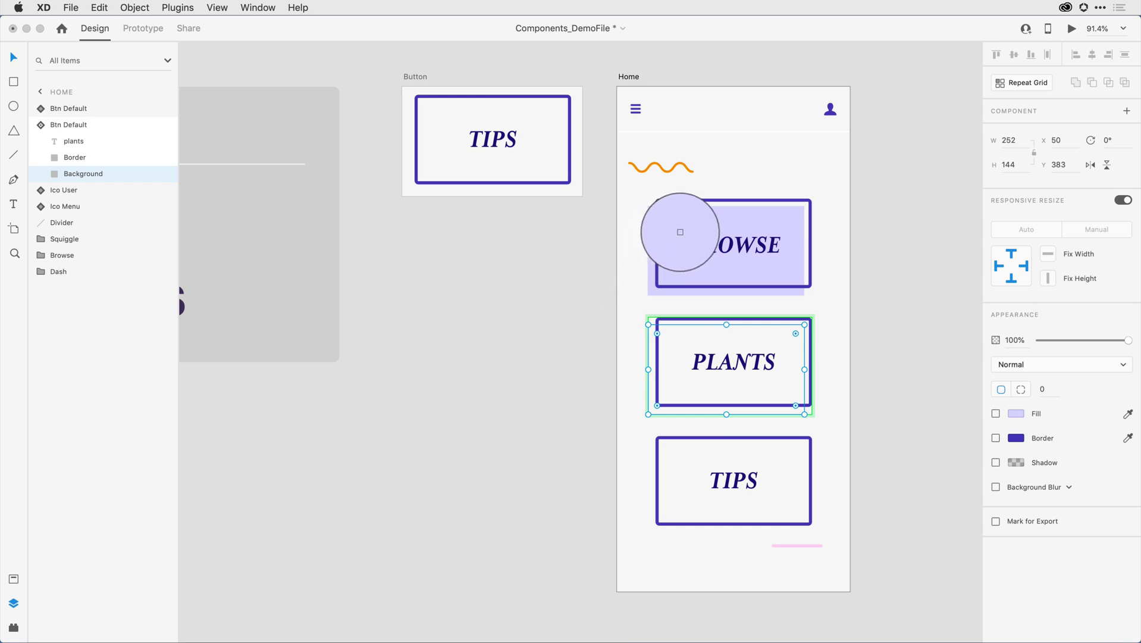
left_click(679, 232)
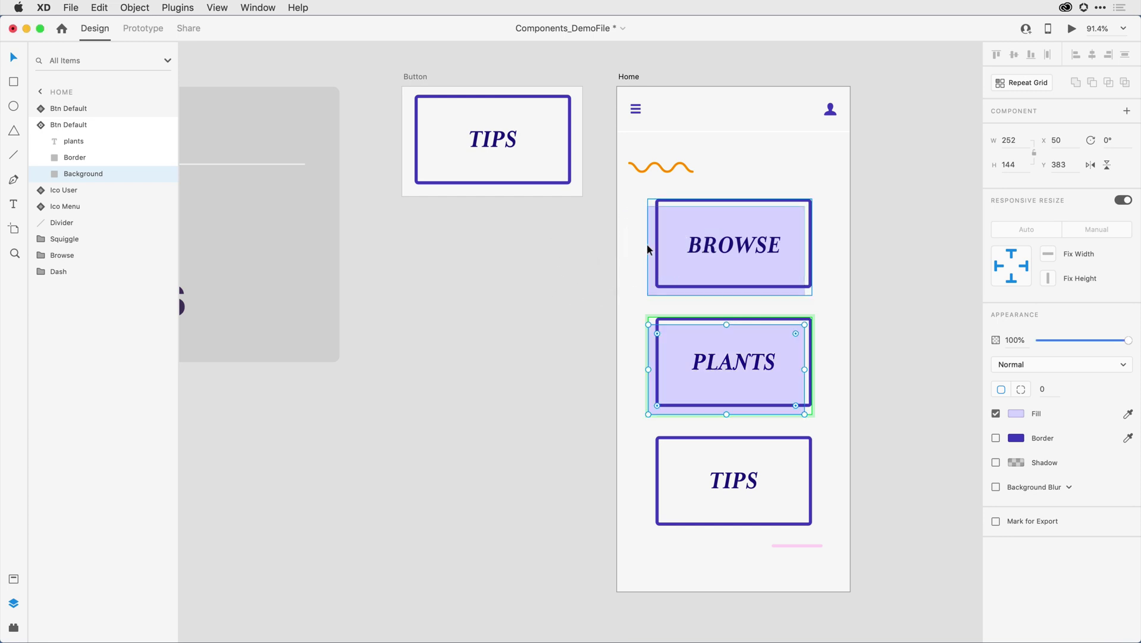
left_click(653, 328)
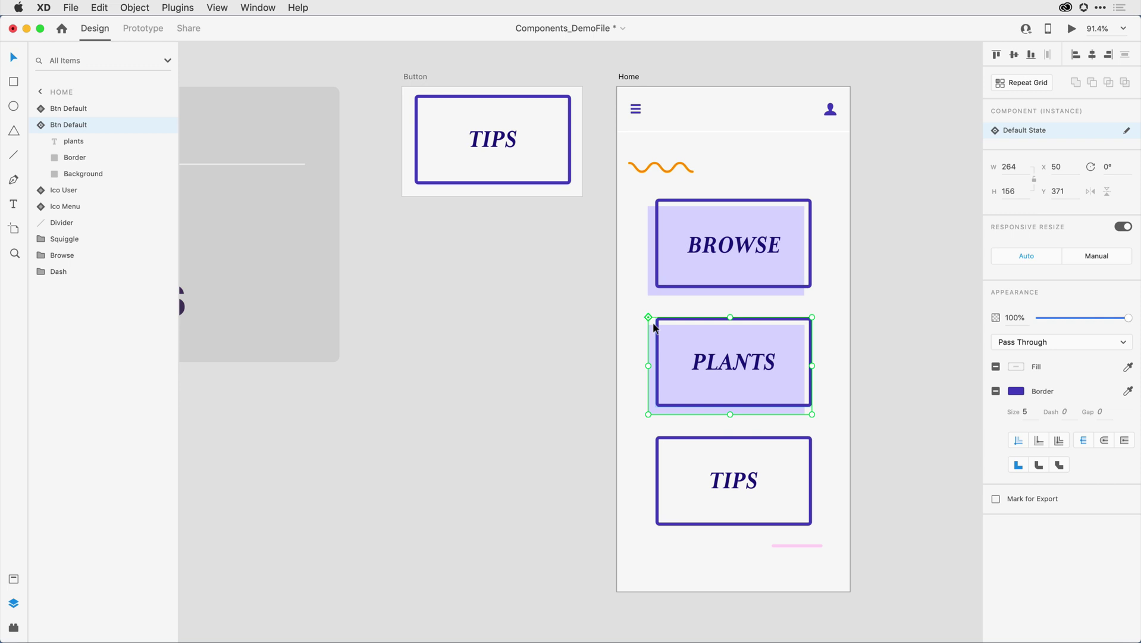
Apply Reset to Master State to the PLANTS instance from its context menu.
right_click(693, 334)
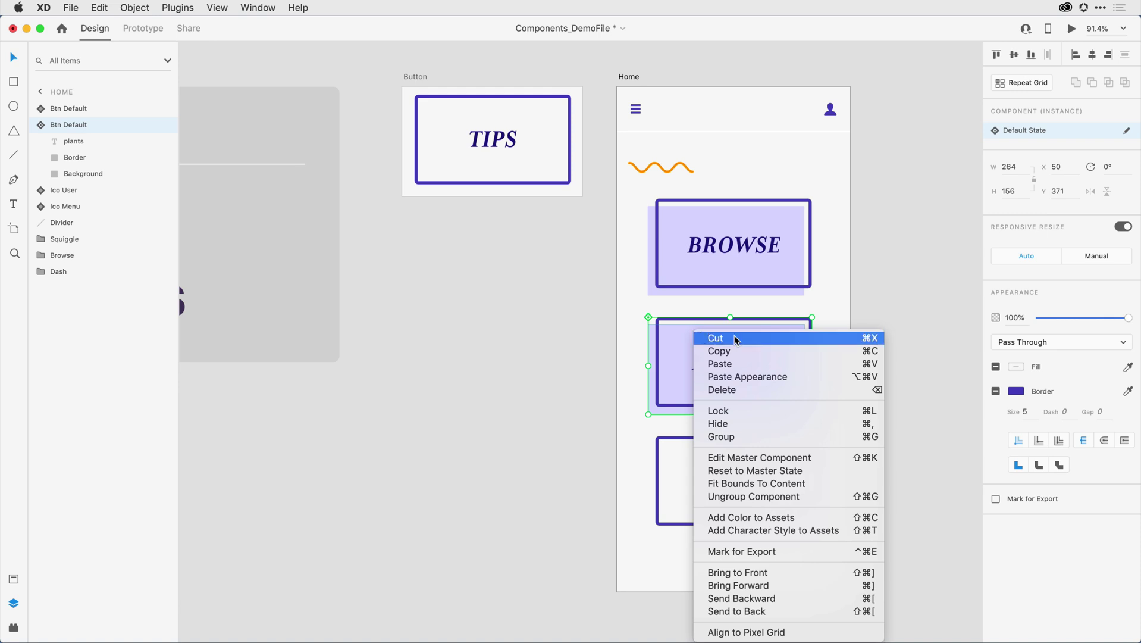
left_click(839, 470)
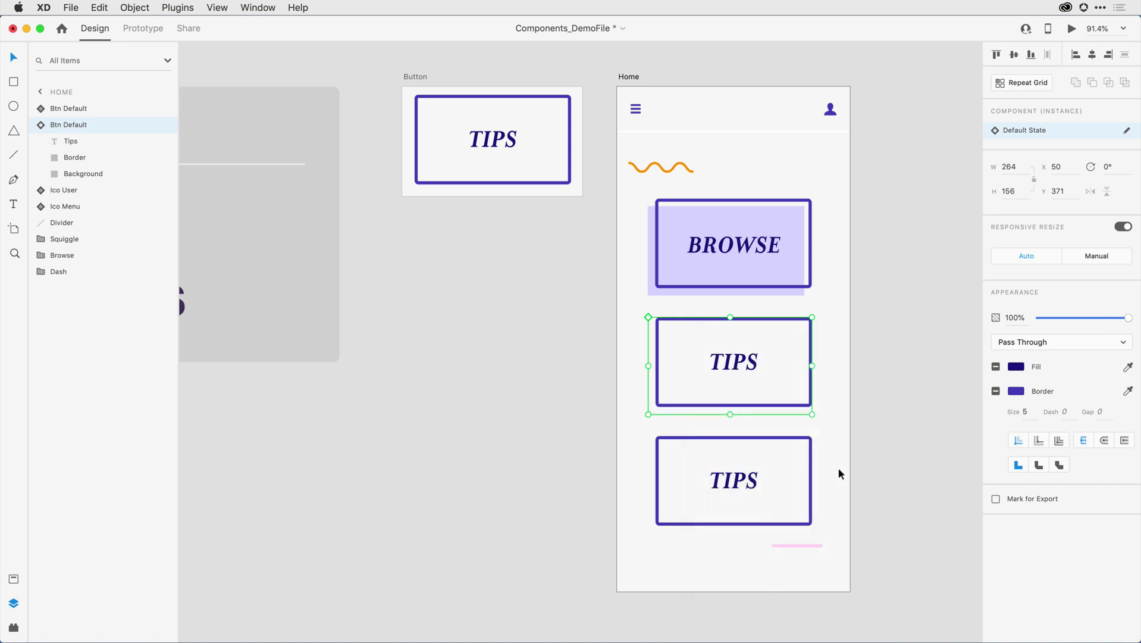